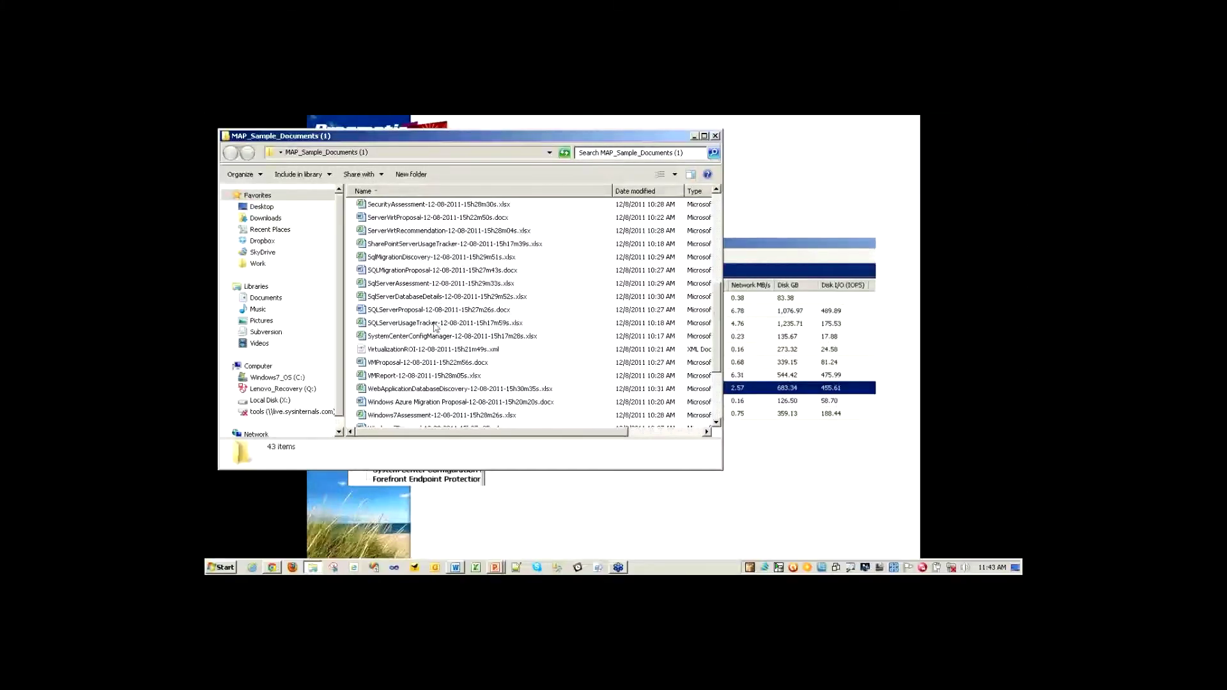
left_click(430, 285)
double_click(362, 285)
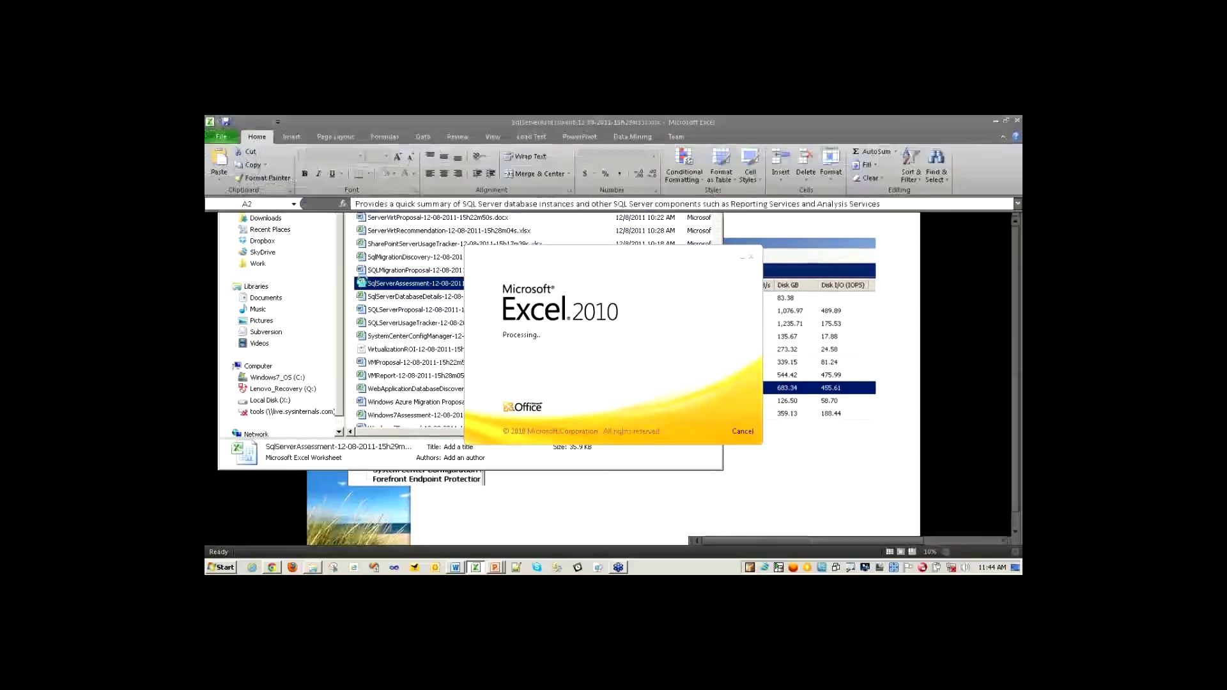
left_click(326, 542)
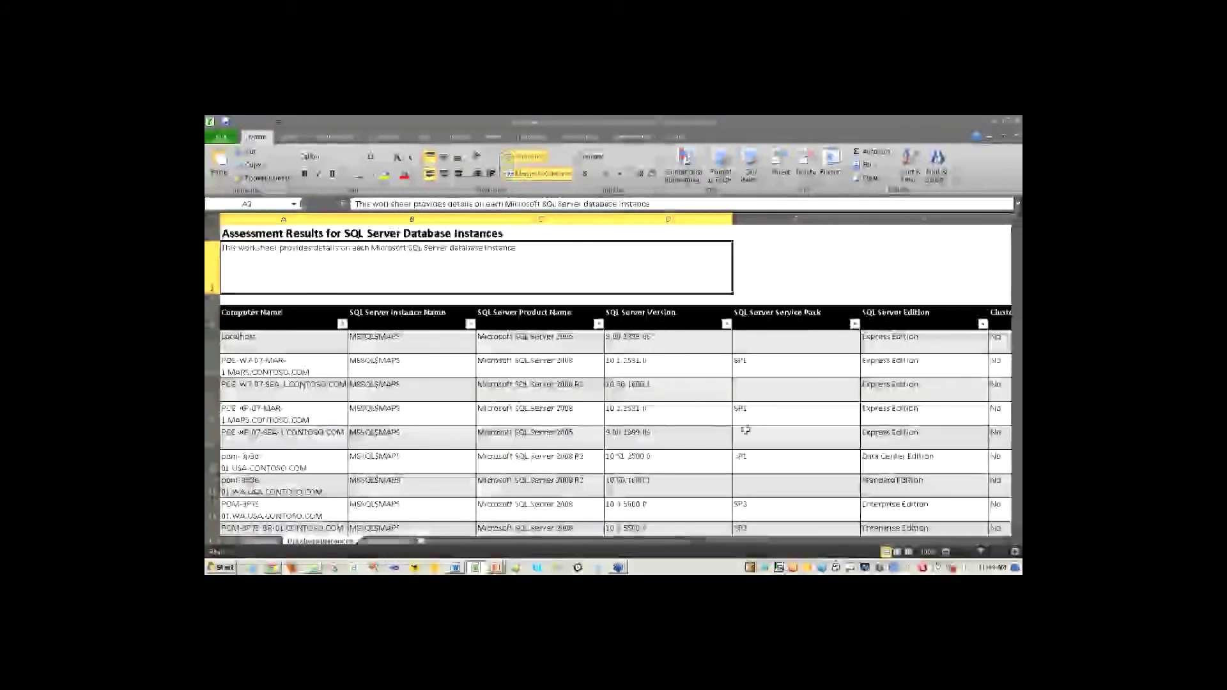
left_click_drag(688, 542, 507, 542)
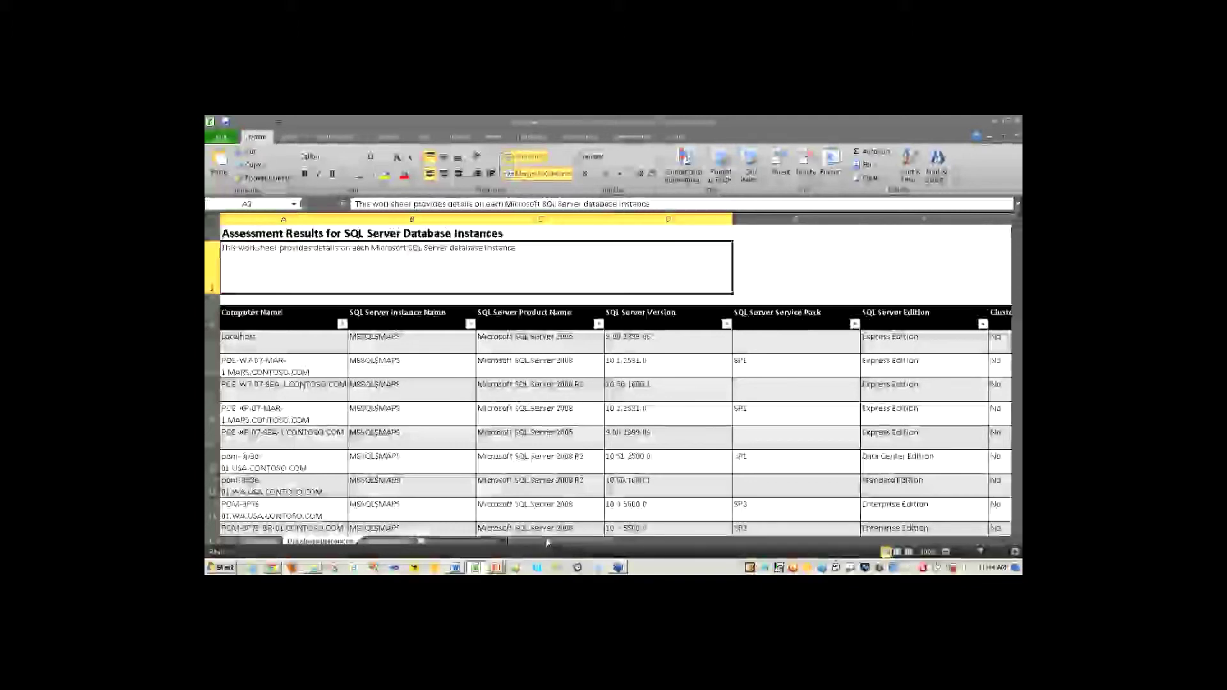
Review the SQL Server Version, SQL Server Service Pack and SQL Server Edition columns by selecting each one's data.
left_click(652, 308)
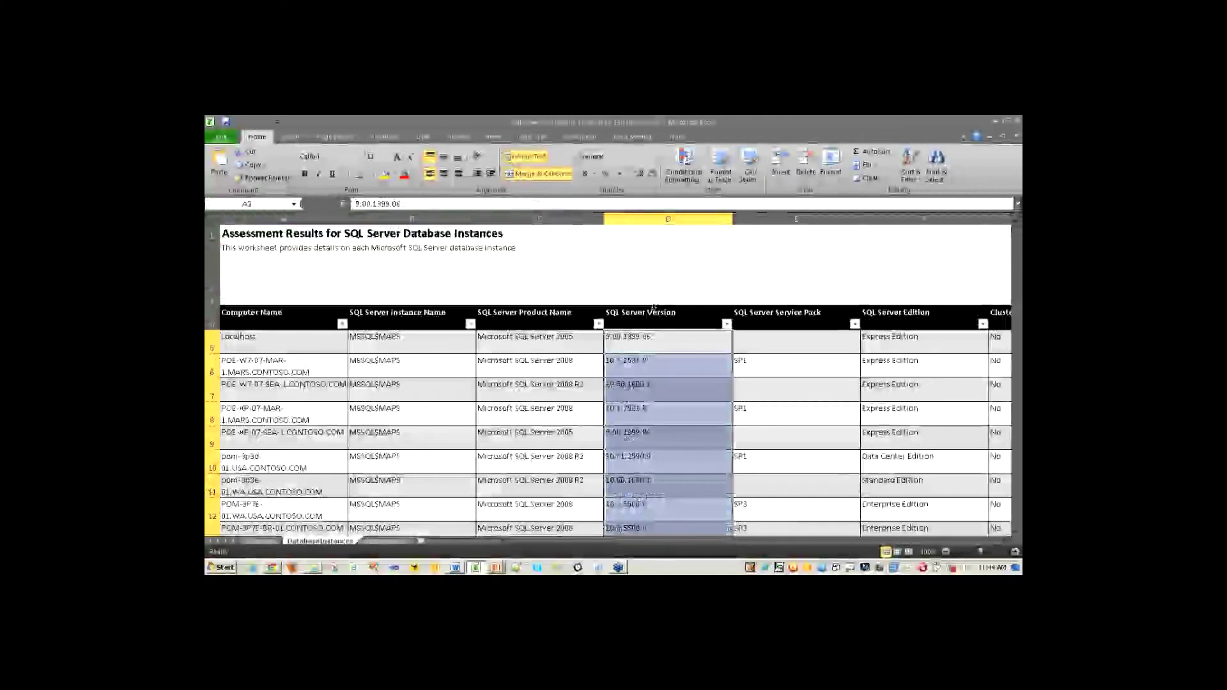
left_click(764, 307)
left_click_drag(604, 540, 629, 540)
left_click(561, 314)
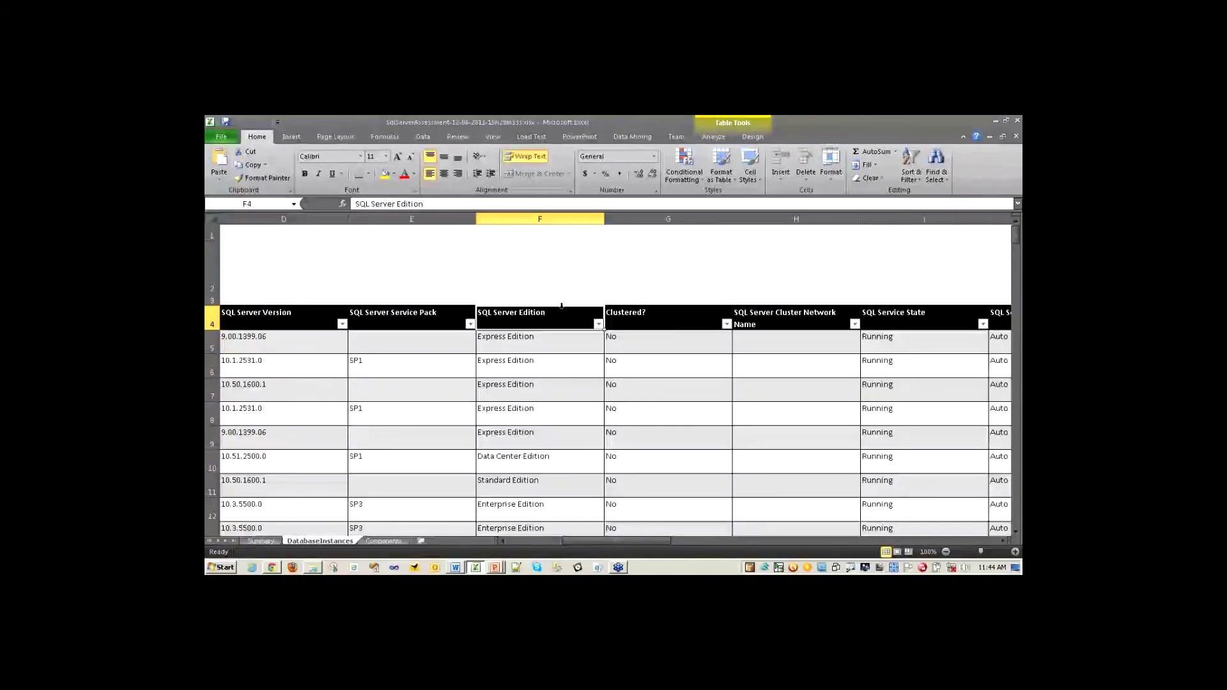
left_click(561, 306)
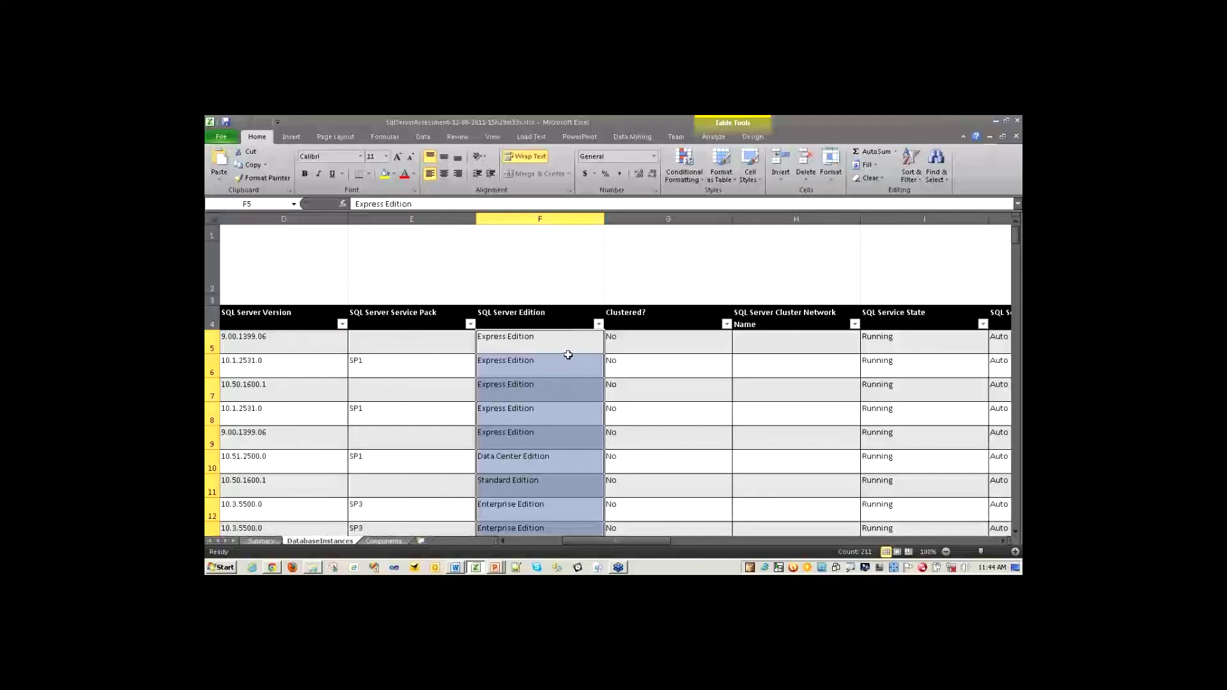
Highlight the Clustered? column's data and examine it alongside the neighbouring cluster network name and service state columns.
left_click(674, 323)
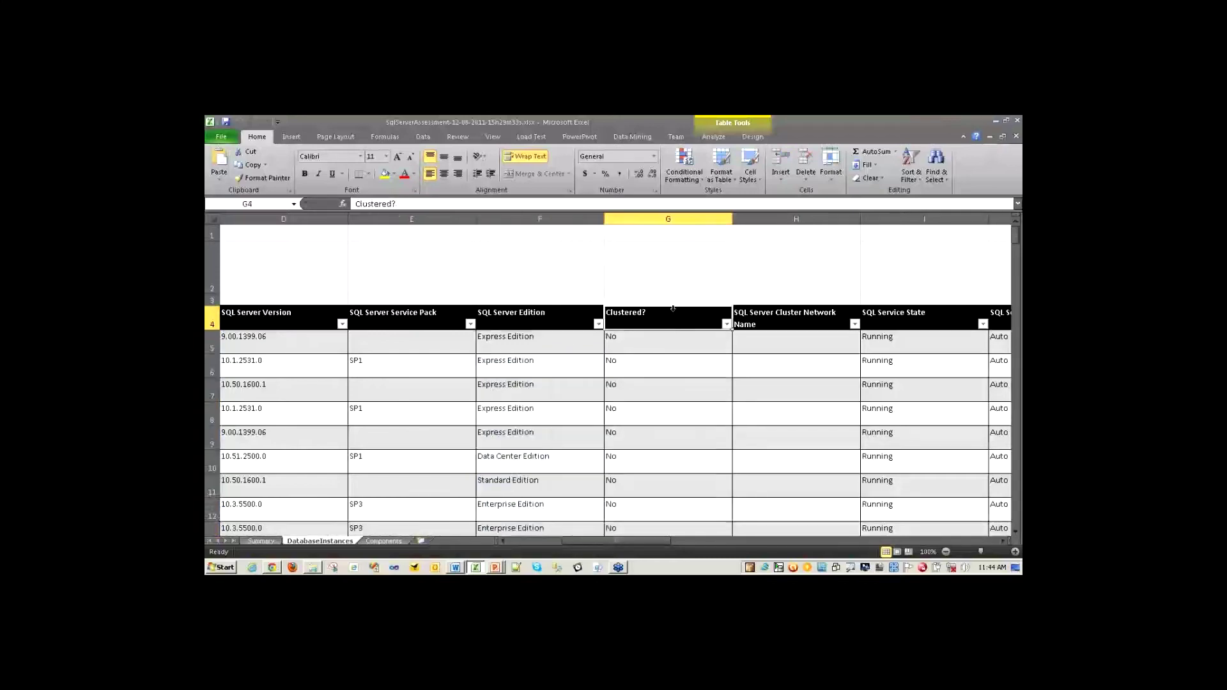
left_click(670, 305)
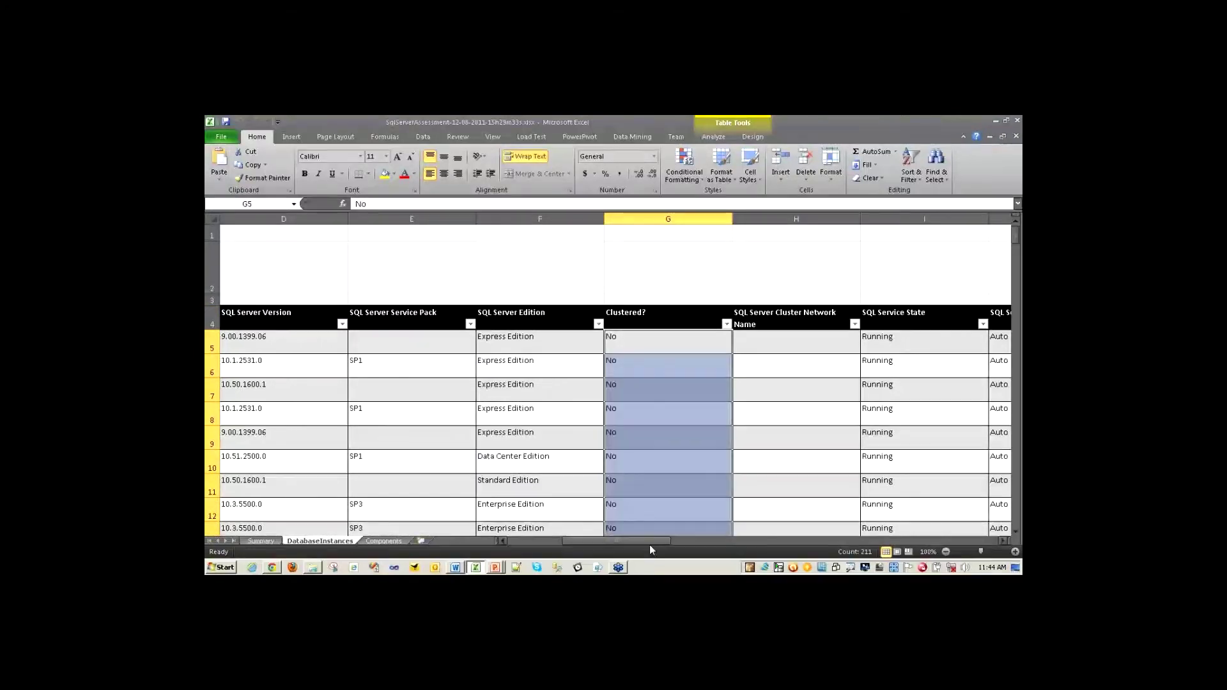
left_click_drag(638, 539, 676, 541)
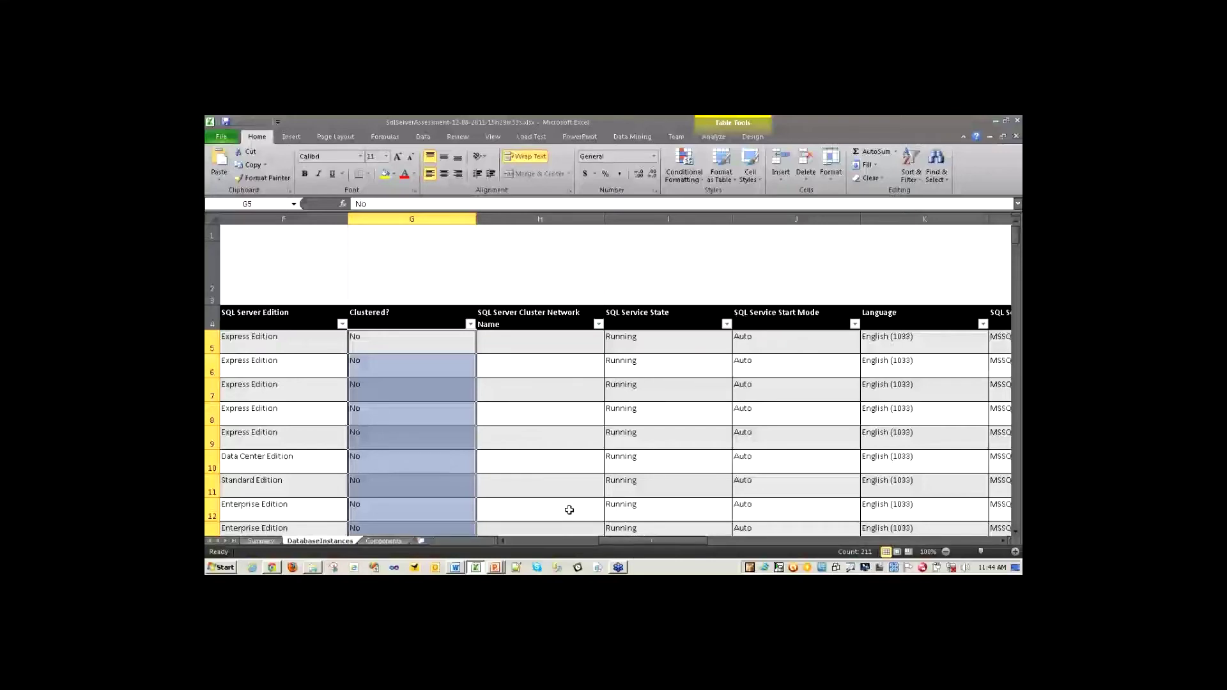
left_click(569, 510)
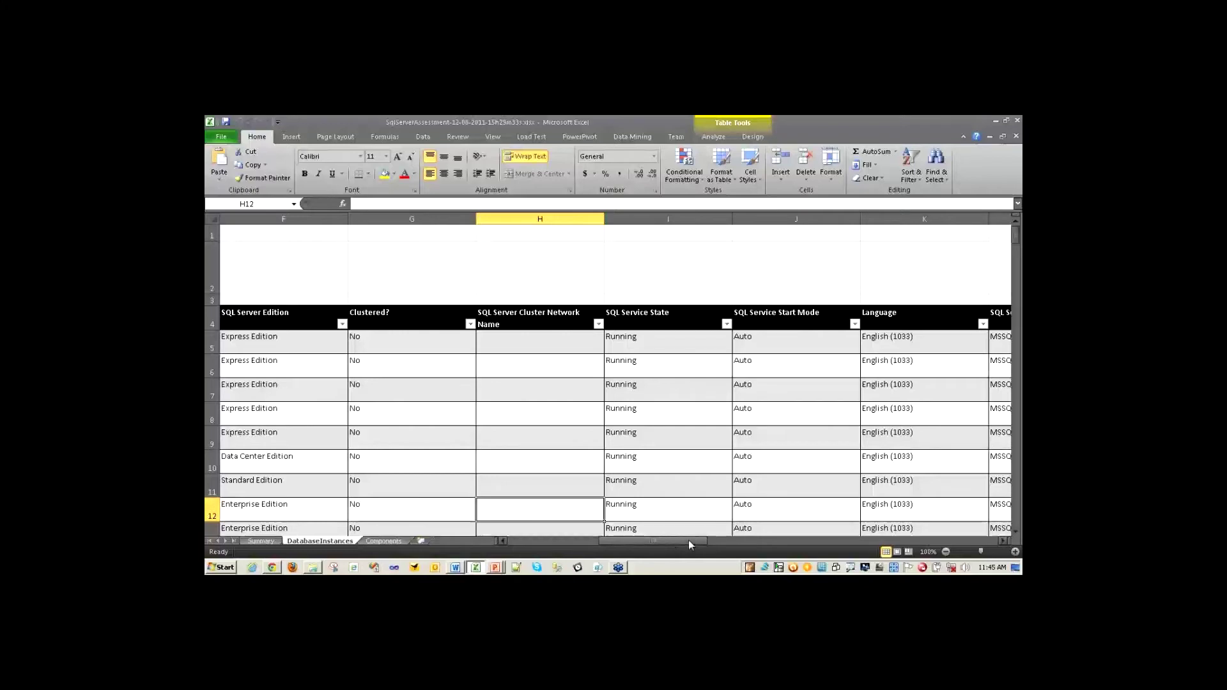
Review the Current Operating System and Operating System Service Pack Level columns for the database instances.
left_click(1003, 541)
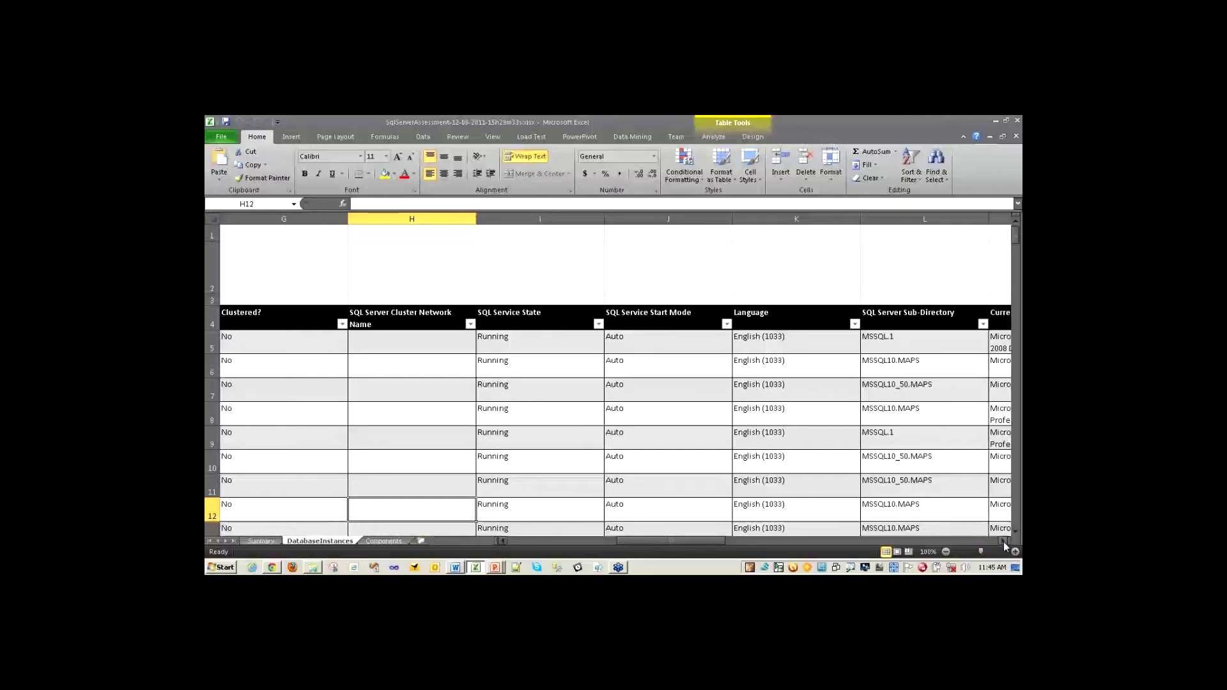
left_click(1003, 542)
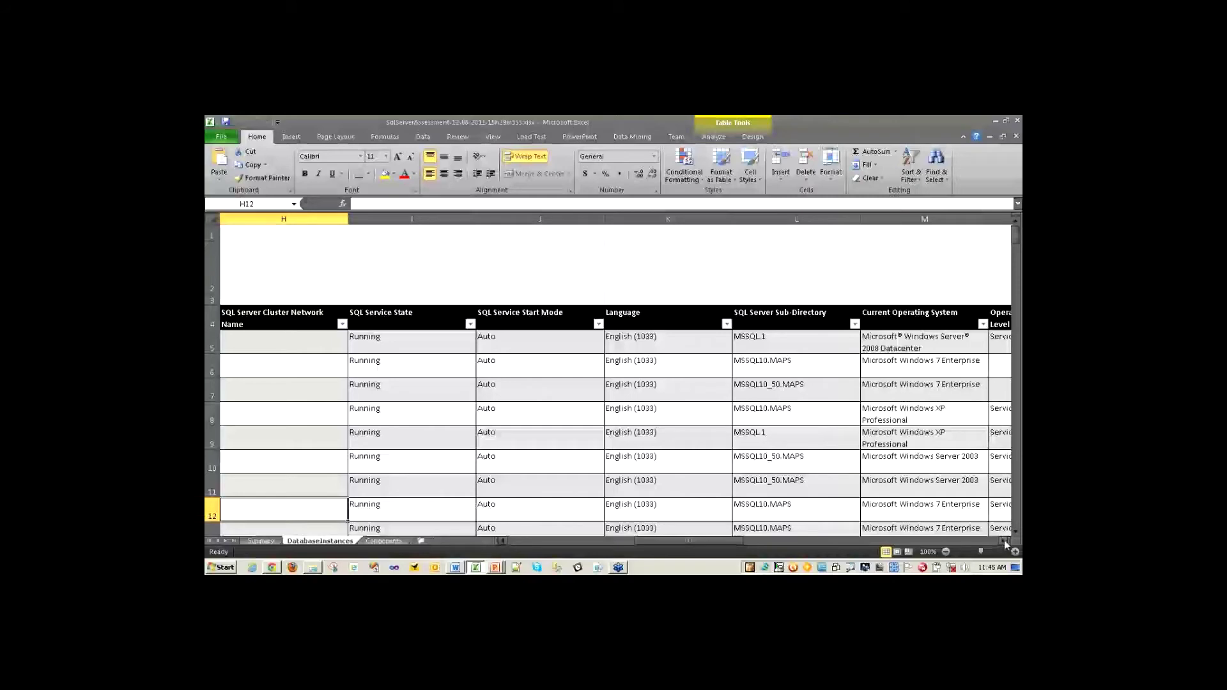
left_click(1004, 541)
left_click(1003, 540)
left_click(1003, 539)
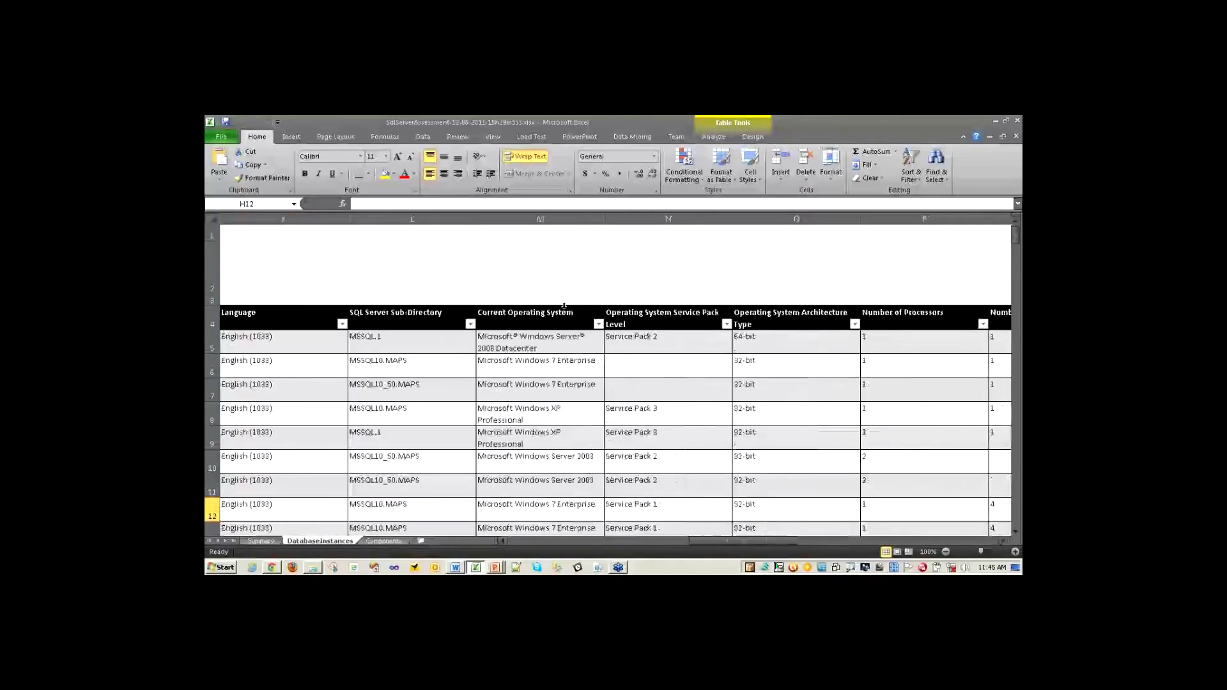
left_click(537, 307)
left_click(670, 317)
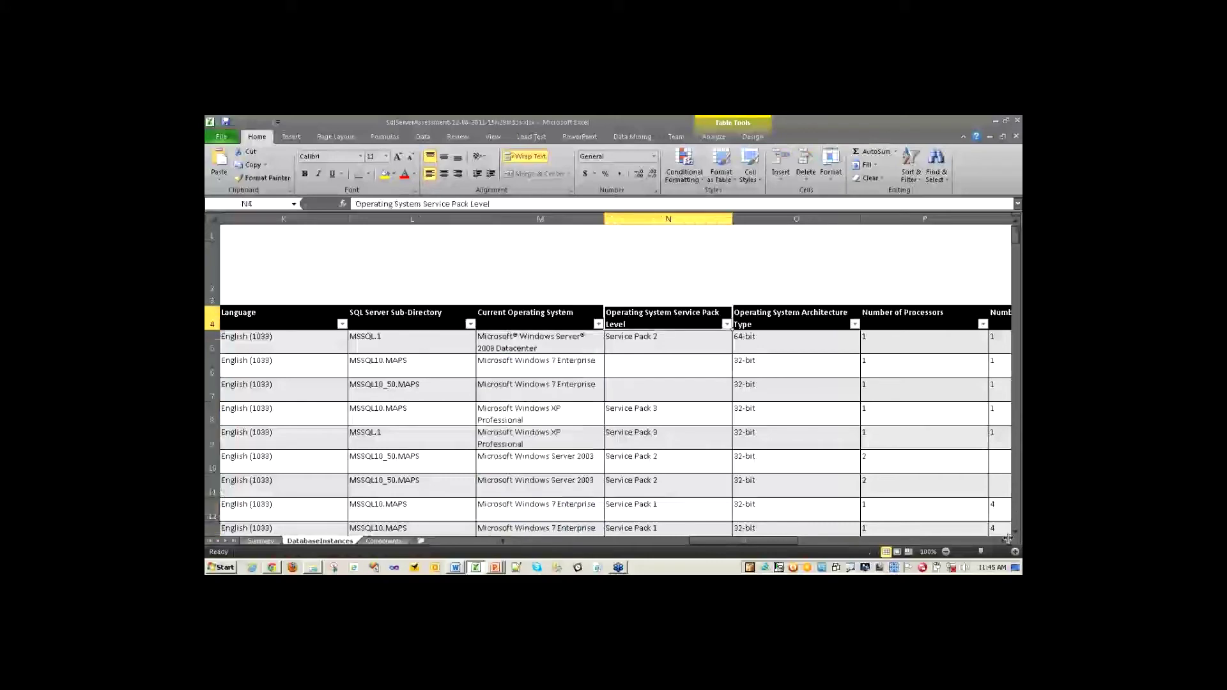
Select the Operating System Architecture Type data and the Number of Processors data in turn to review them.
left_click(1003, 540)
left_click(1003, 539)
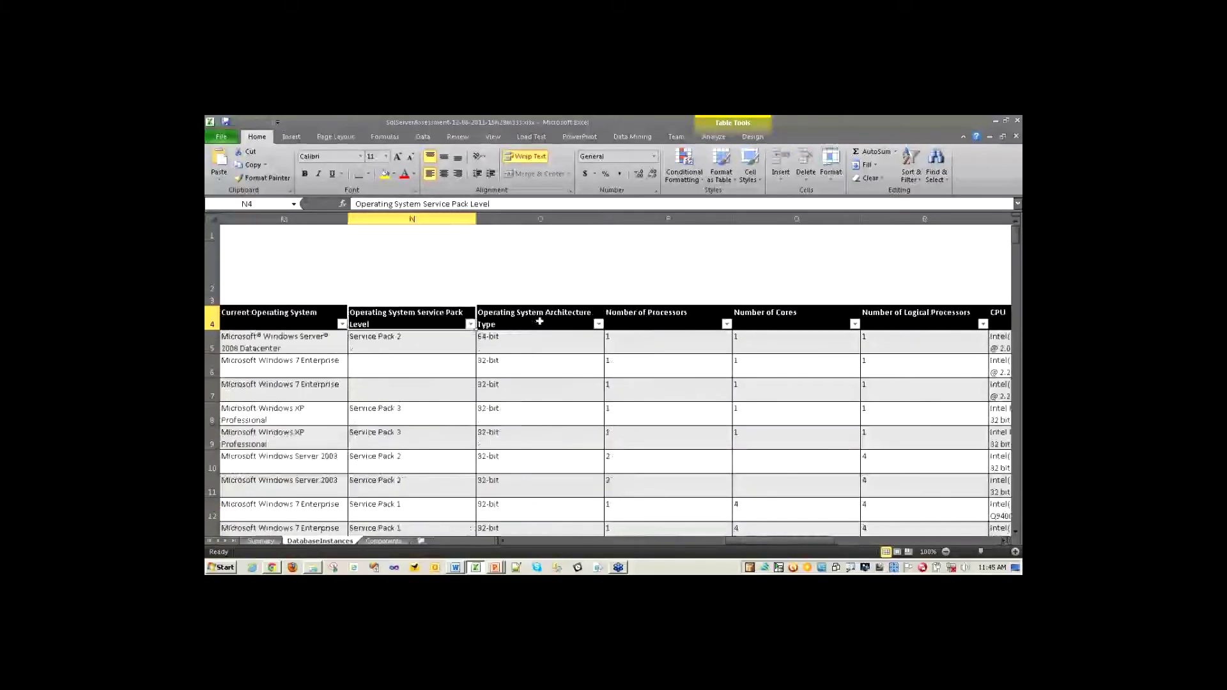
left_click(550, 318)
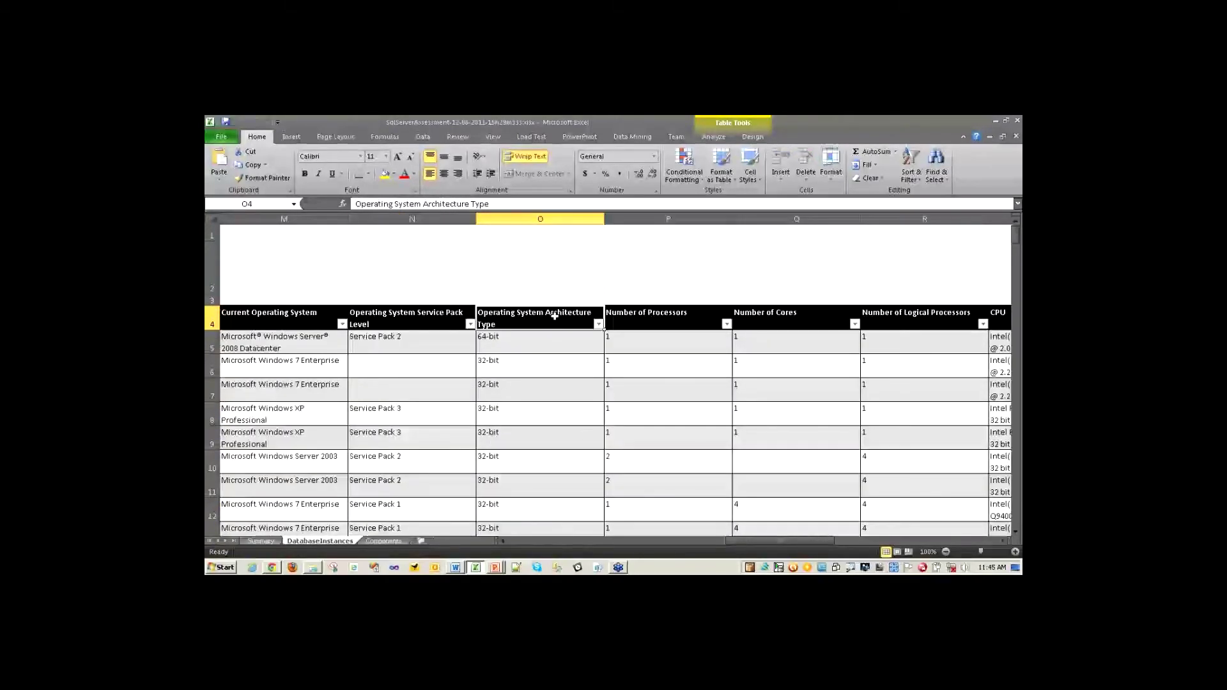
left_click(555, 305)
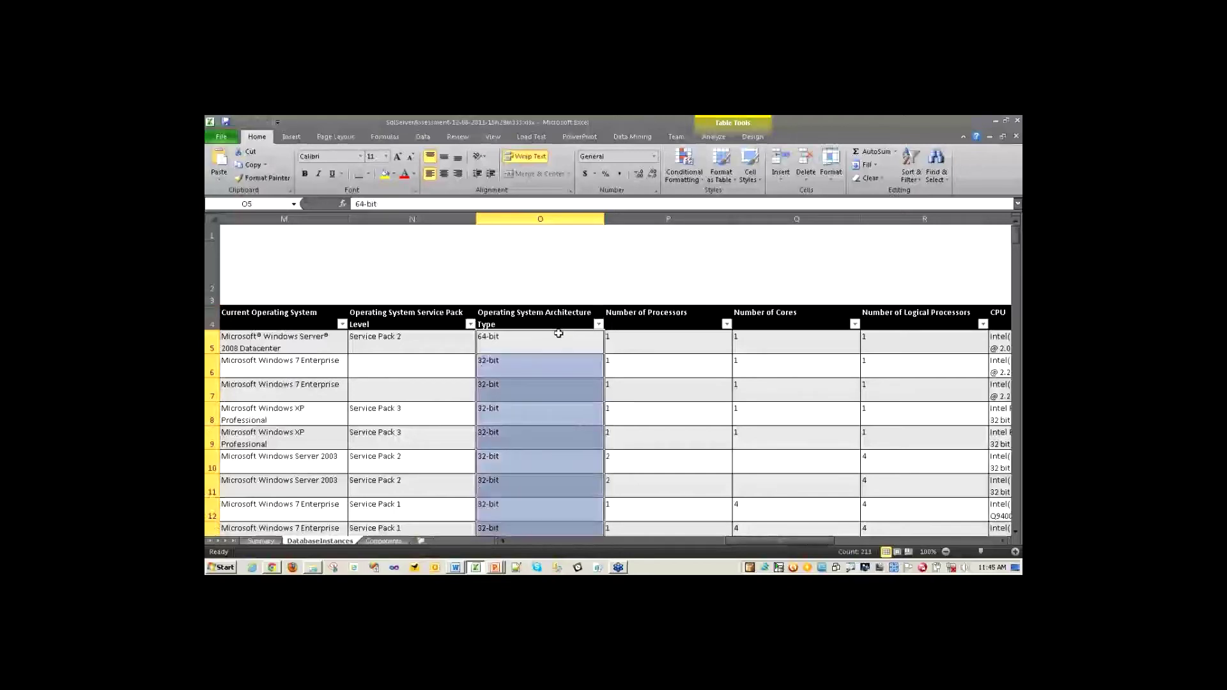
left_click(671, 307)
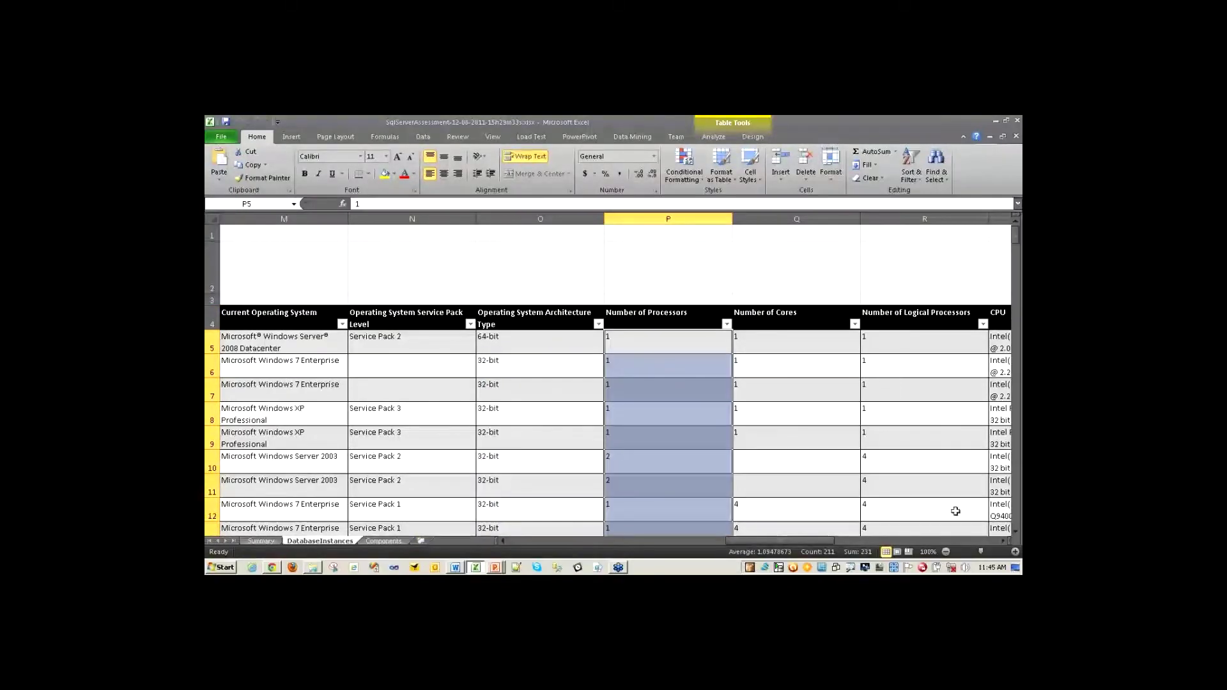
Highlight the data of the Number of Processors column and the Number of Cores column in turn.
left_click(1003, 539)
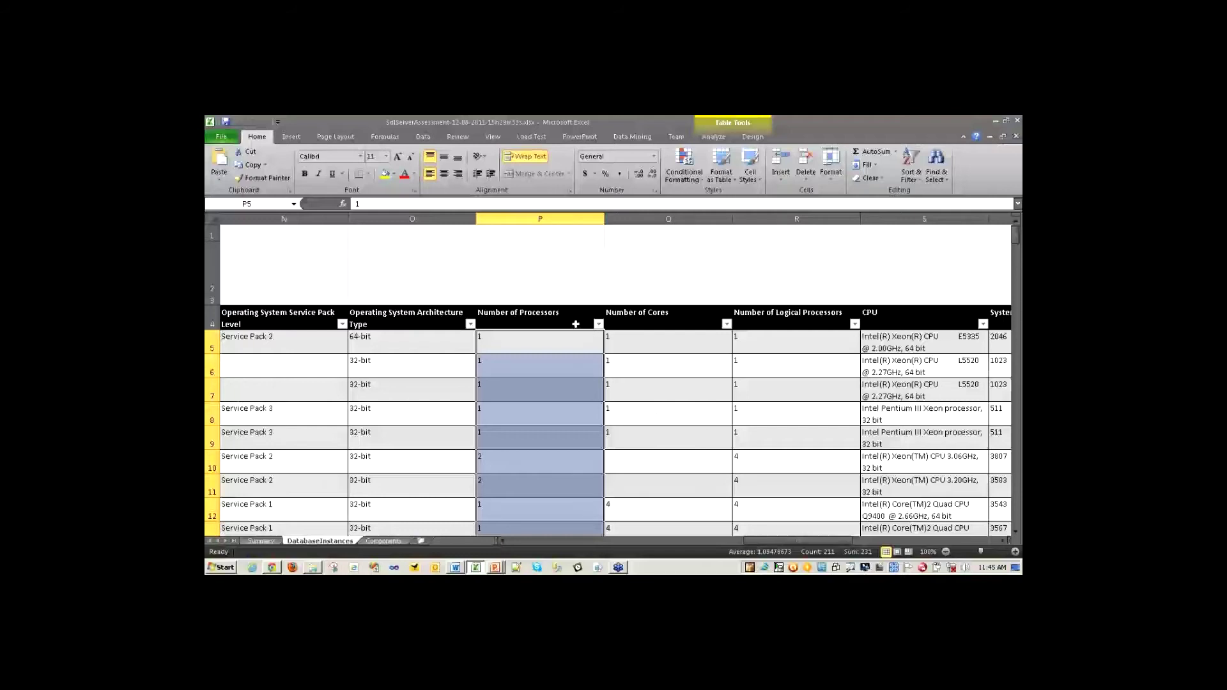
left_click(570, 317)
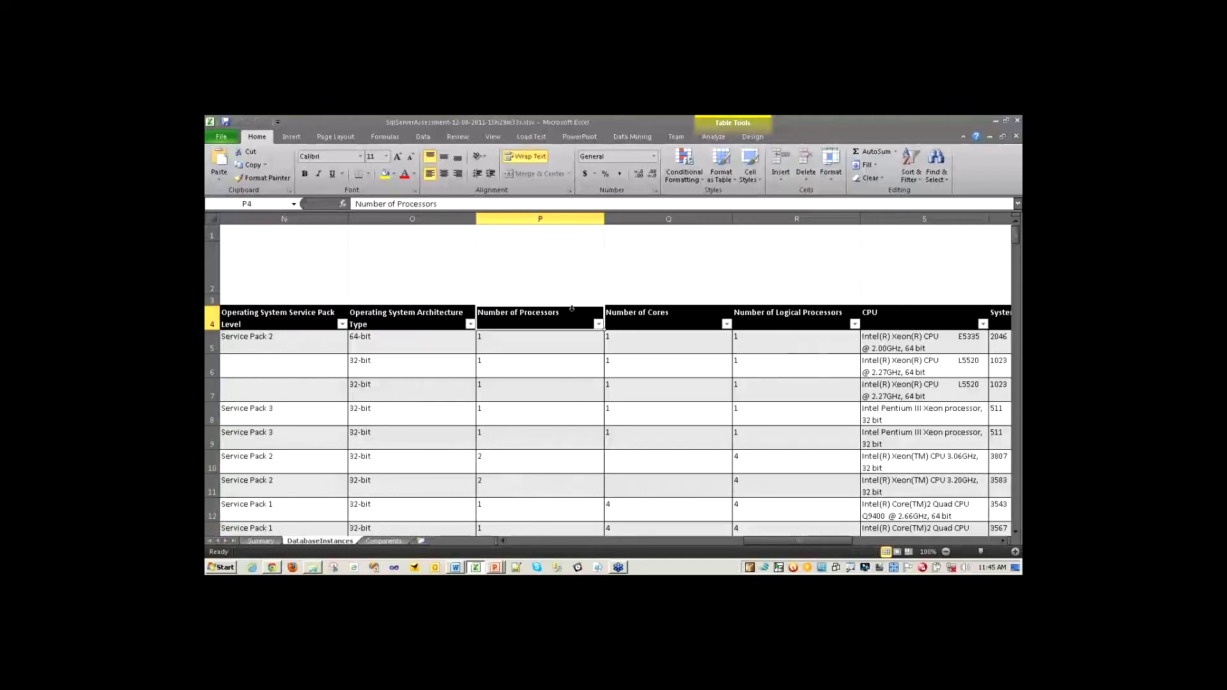
left_click(571, 308)
left_click(626, 304)
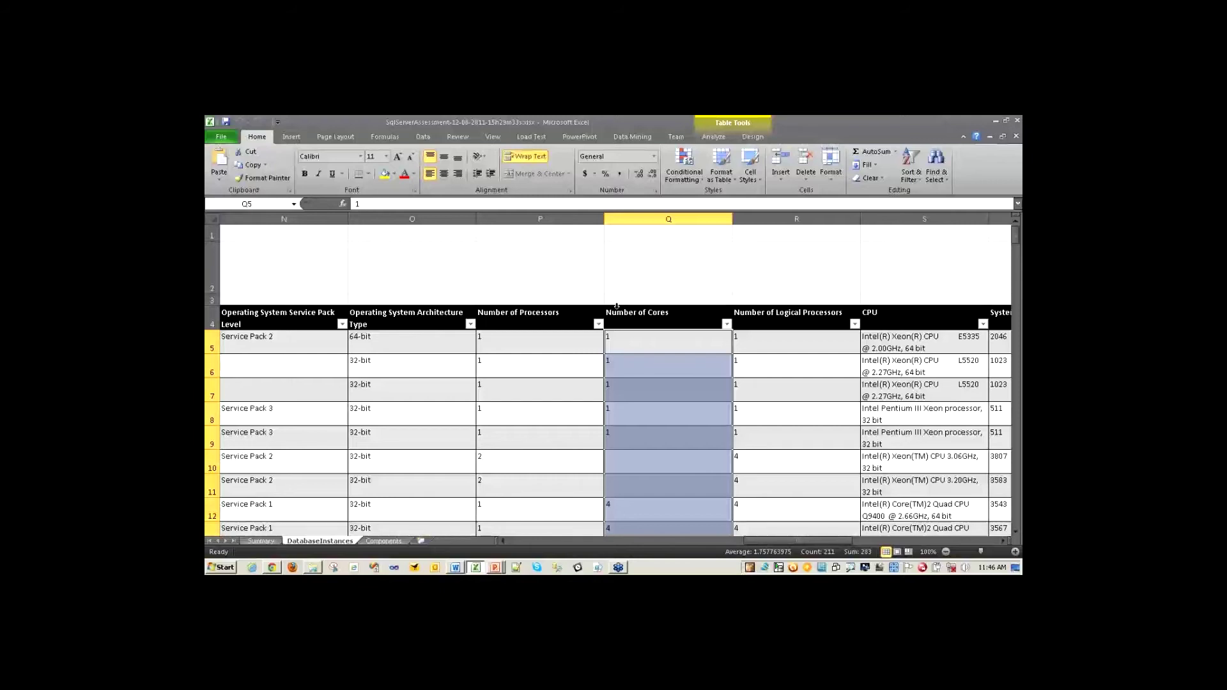
Compare the Number of Cores and Number of Logical Processors columns, checking the values in row 11.
left_click(1002, 544)
left_click(578, 314)
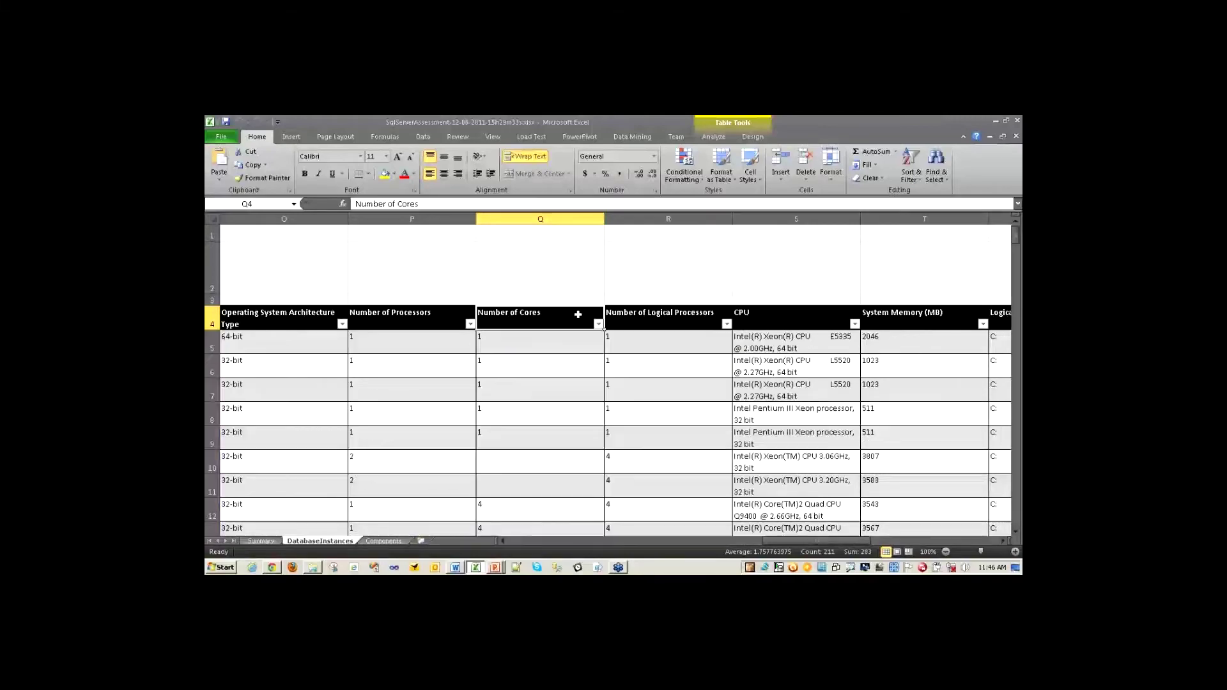
left_click(688, 319)
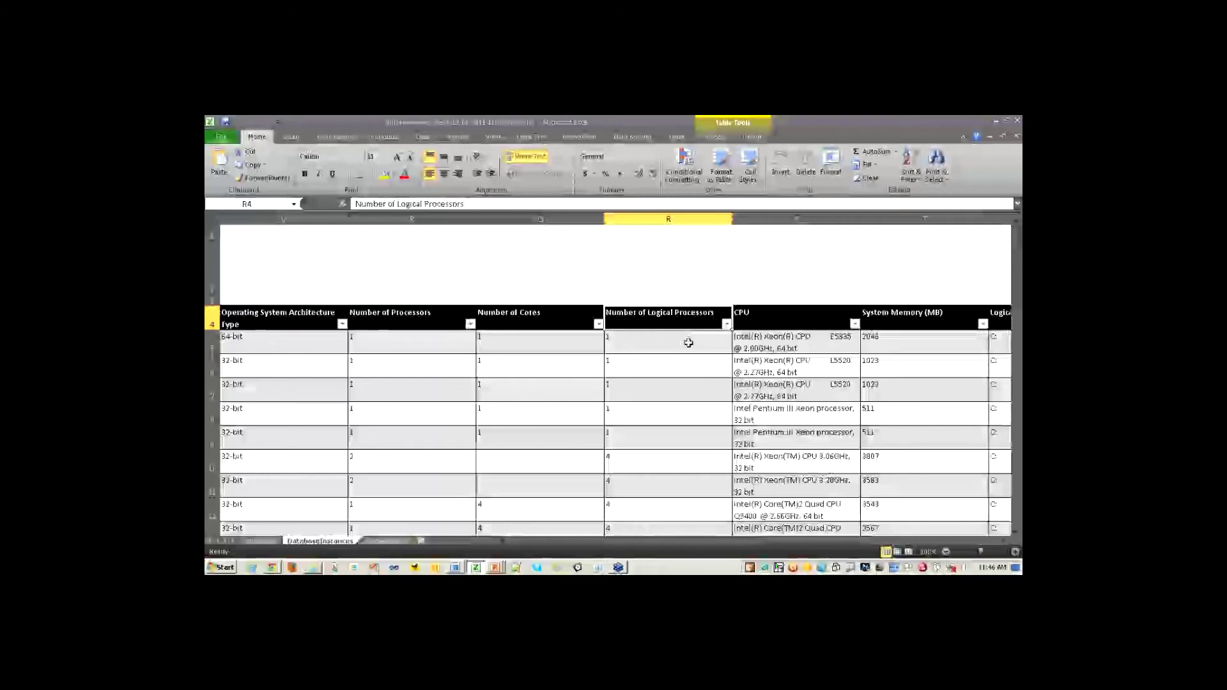
left_click(654, 489)
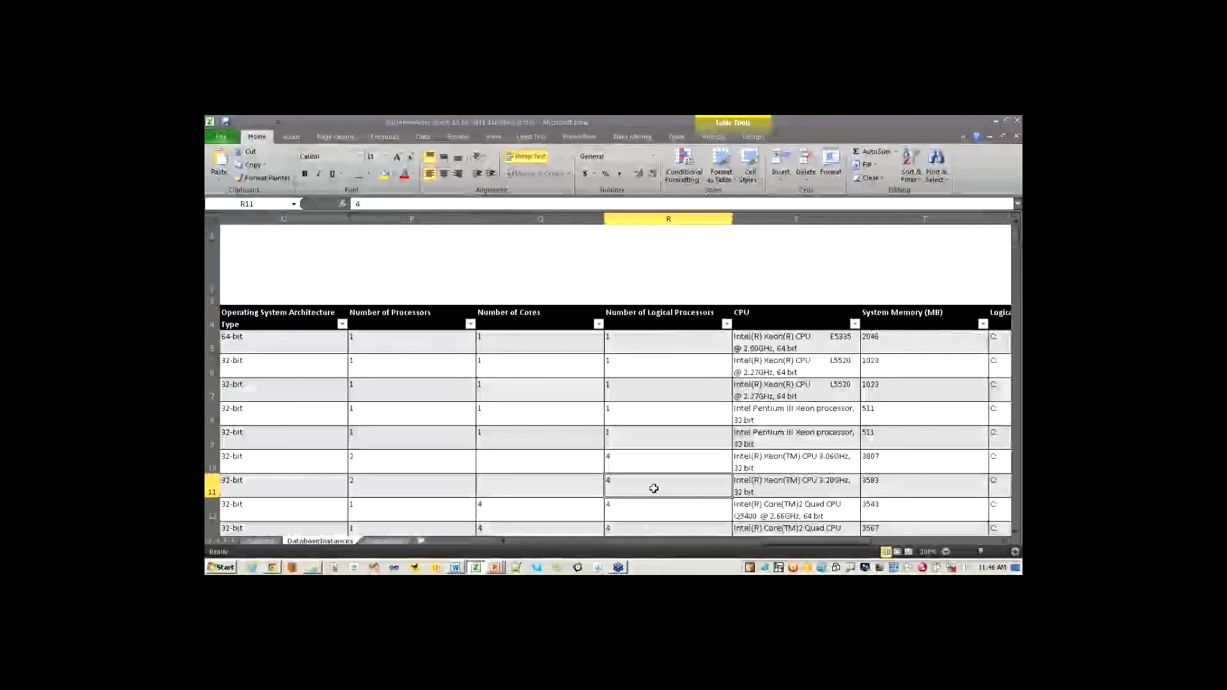
left_click(541, 487)
scroll(553, 431, "down", 1)
scroll(553, 430, "up", 1)
Select all data in the Number of Cores column and examine it against the logical processor and CPU columns.
left_click(528, 316)
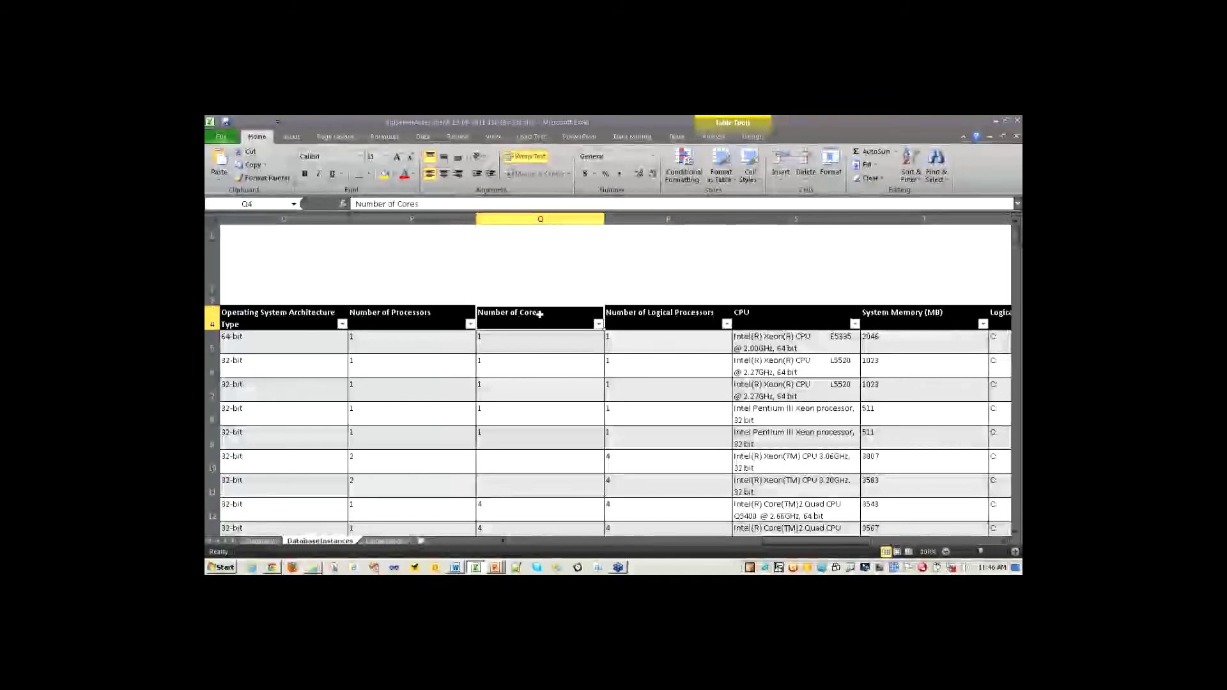
left_click(539, 305)
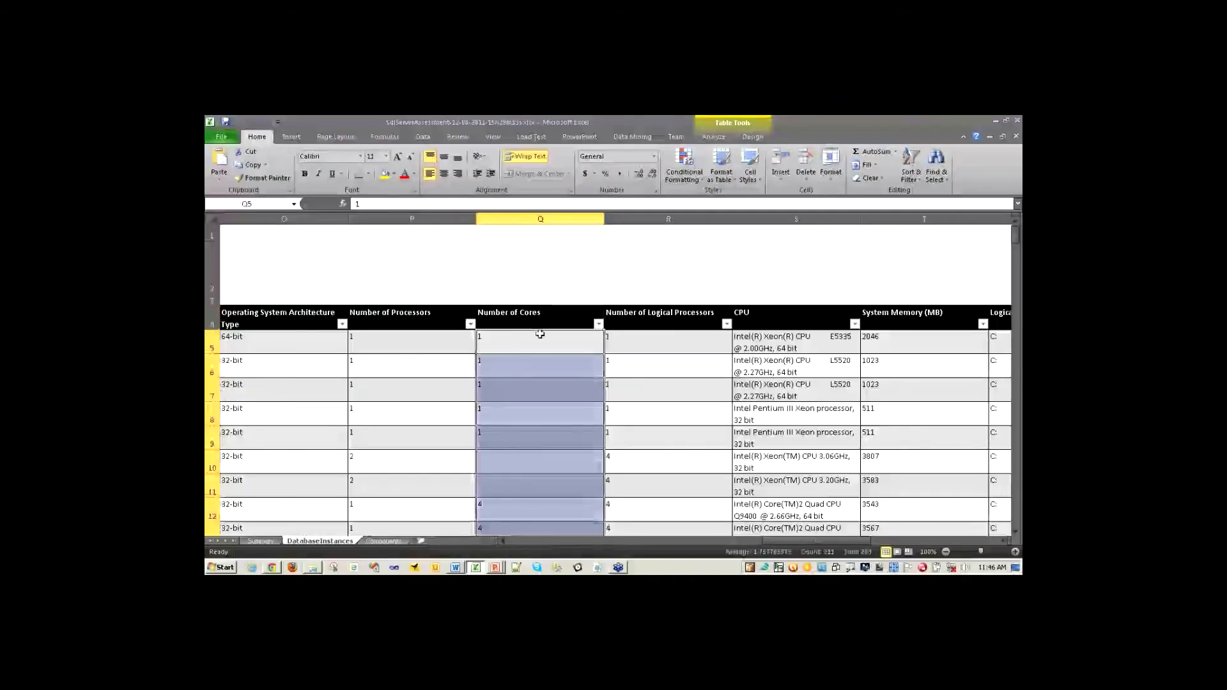
scroll(693, 412, "down", 1)
scroll(688, 409, "up", 1)
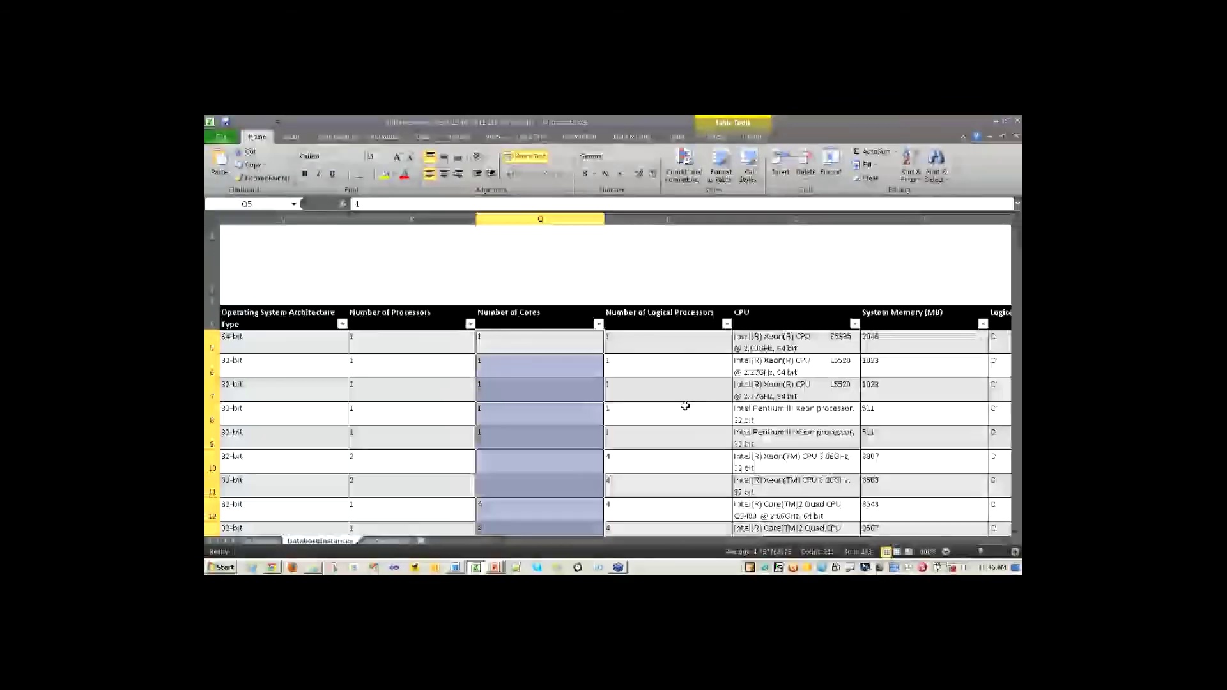
scroll(685, 406, "down", 1)
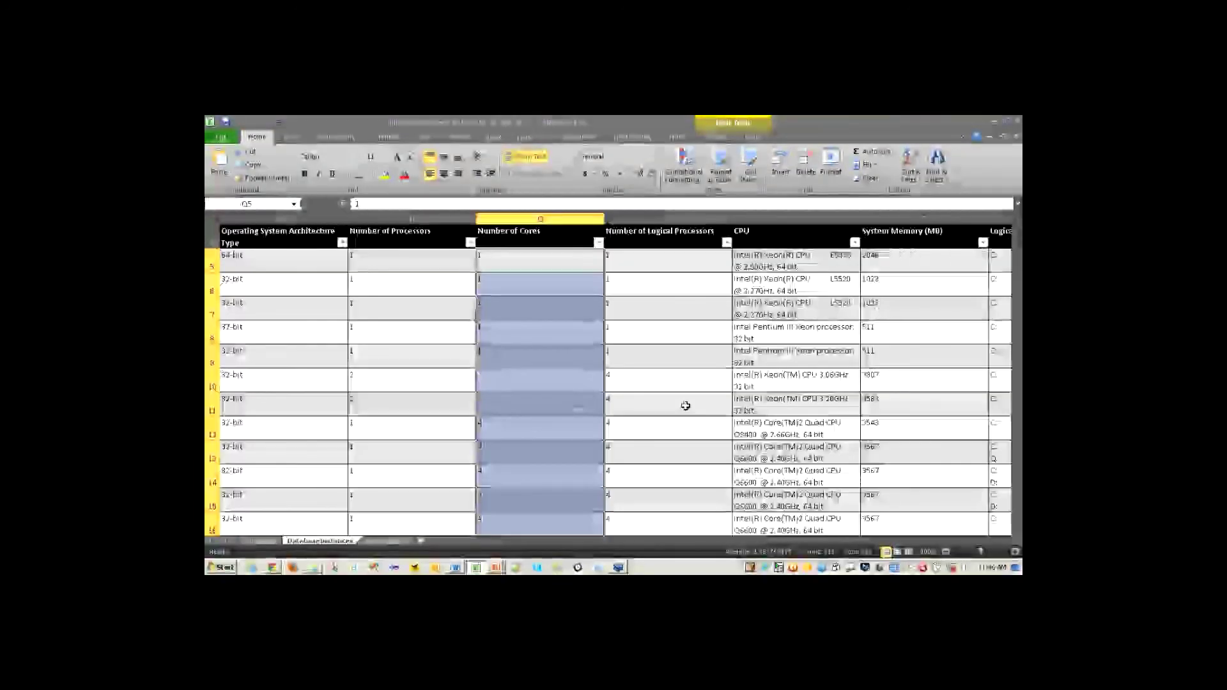
scroll(680, 408, "up", 1)
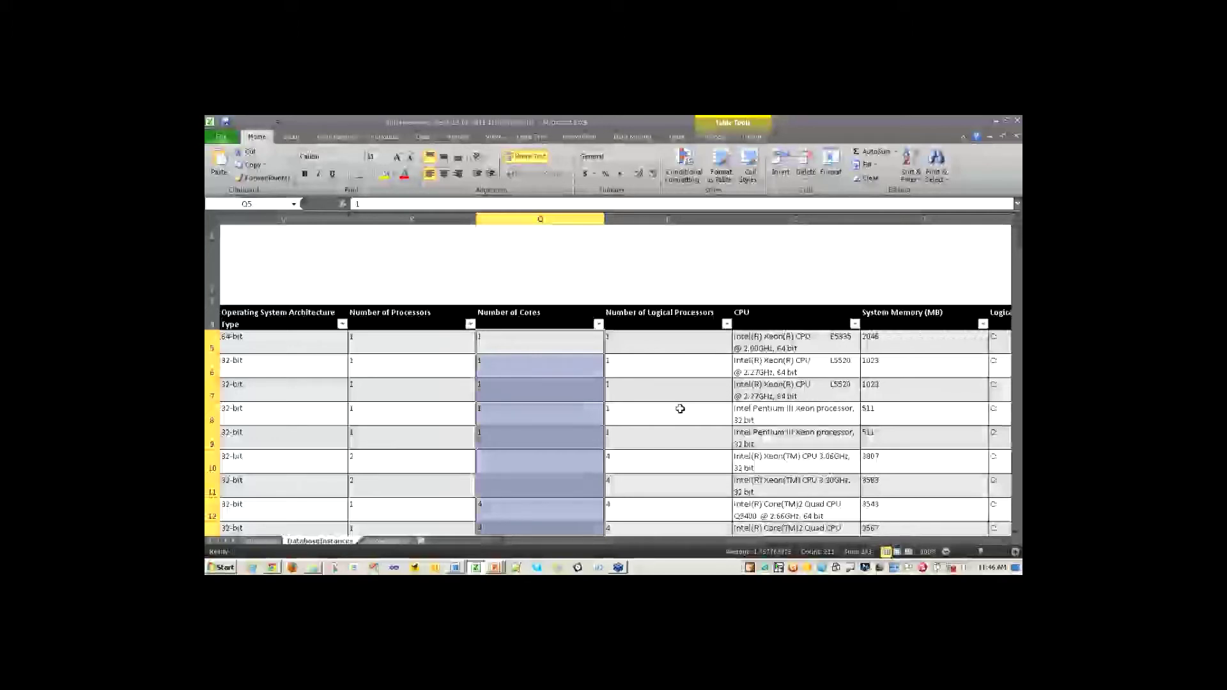
left_click(1006, 541)
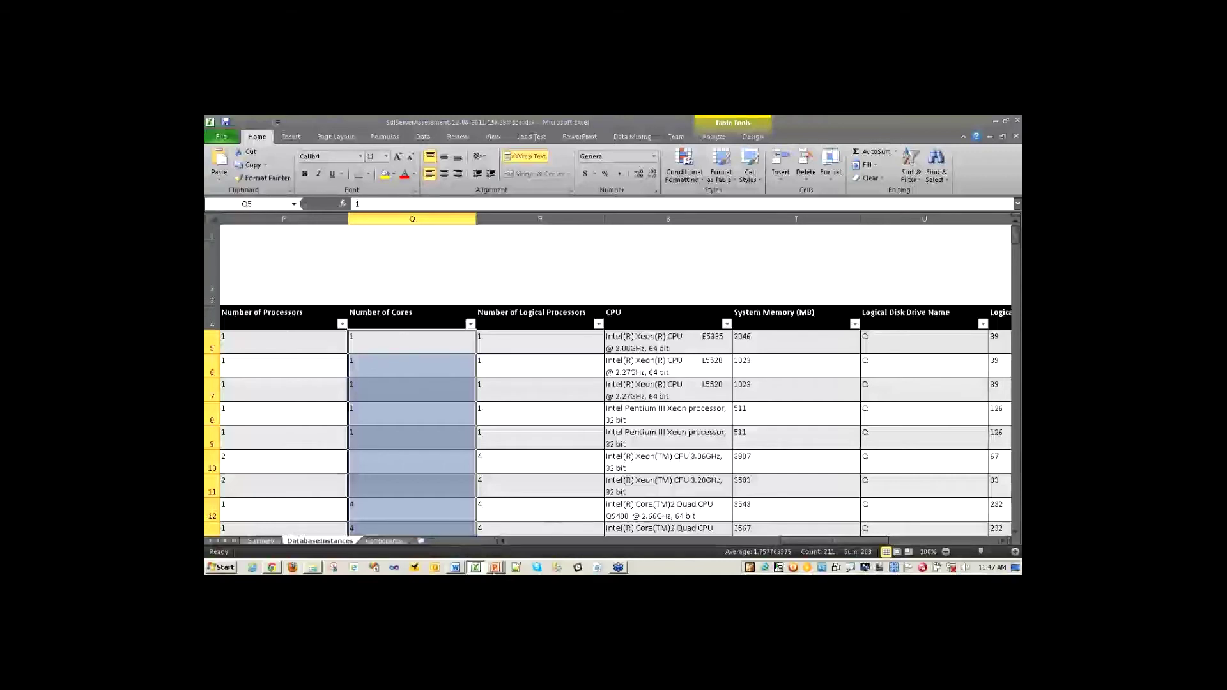
Switch to the PowerPoint presentation STOP Consolidate and Listen SQLSat112.pptx.
left_click(494, 568)
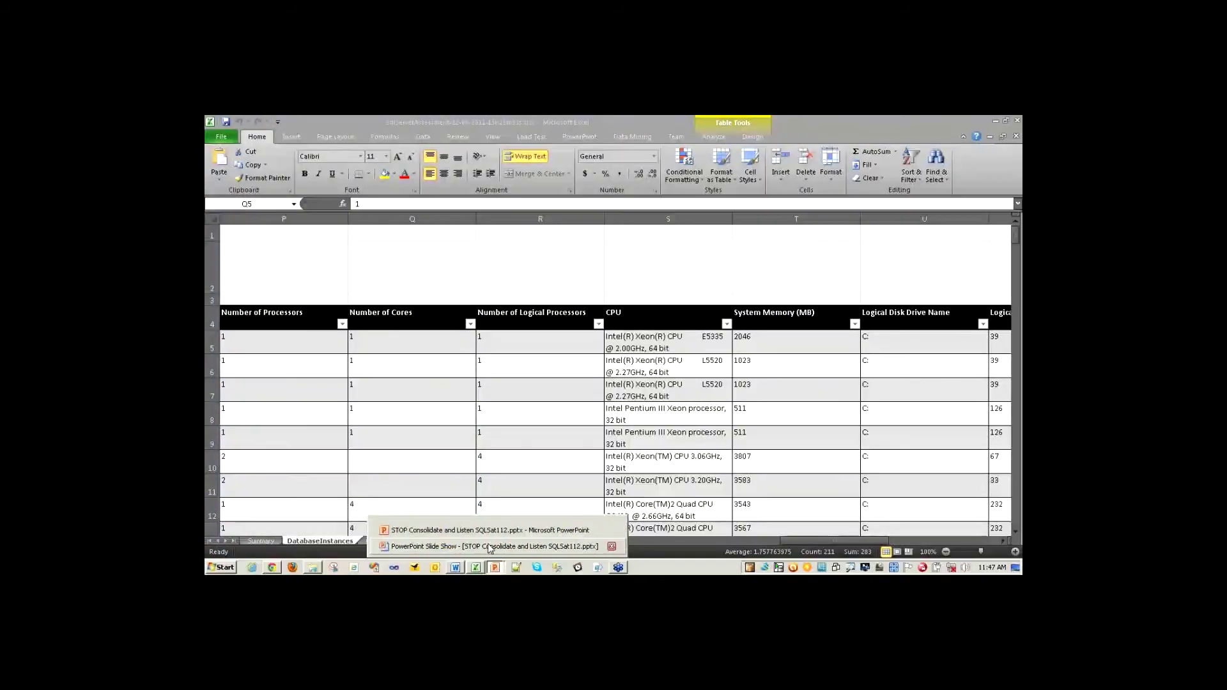